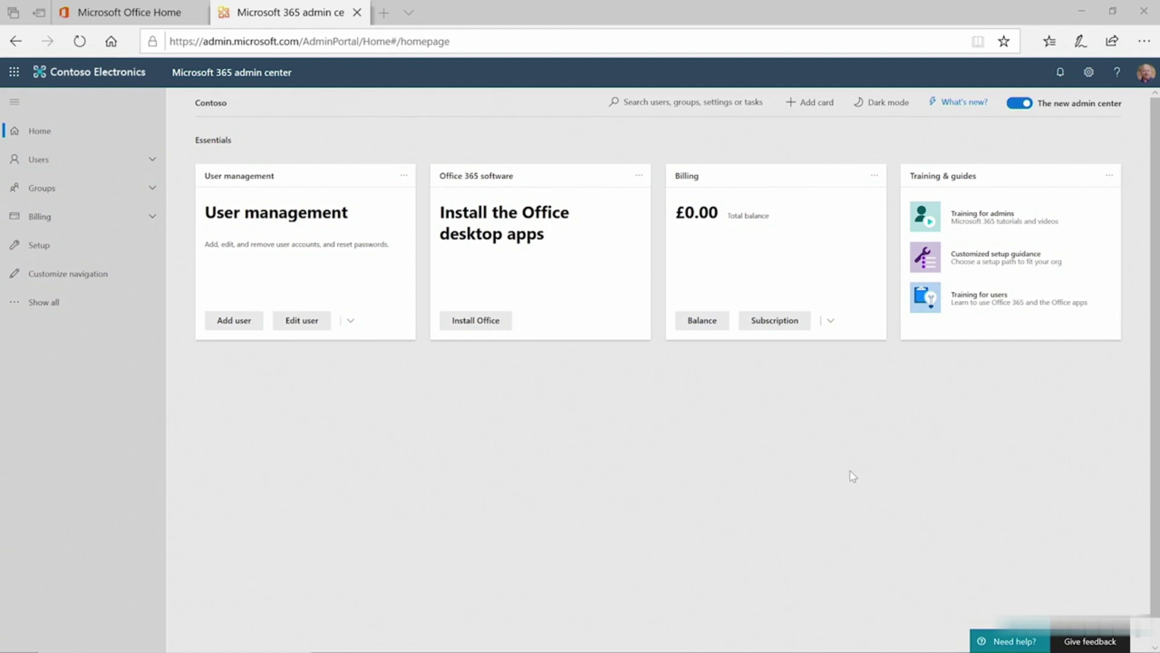
- Switch to the Azure Active Directory admin center and open Contoso's list of custom domain names
left_click(96, 305)
left_click(72, 571)
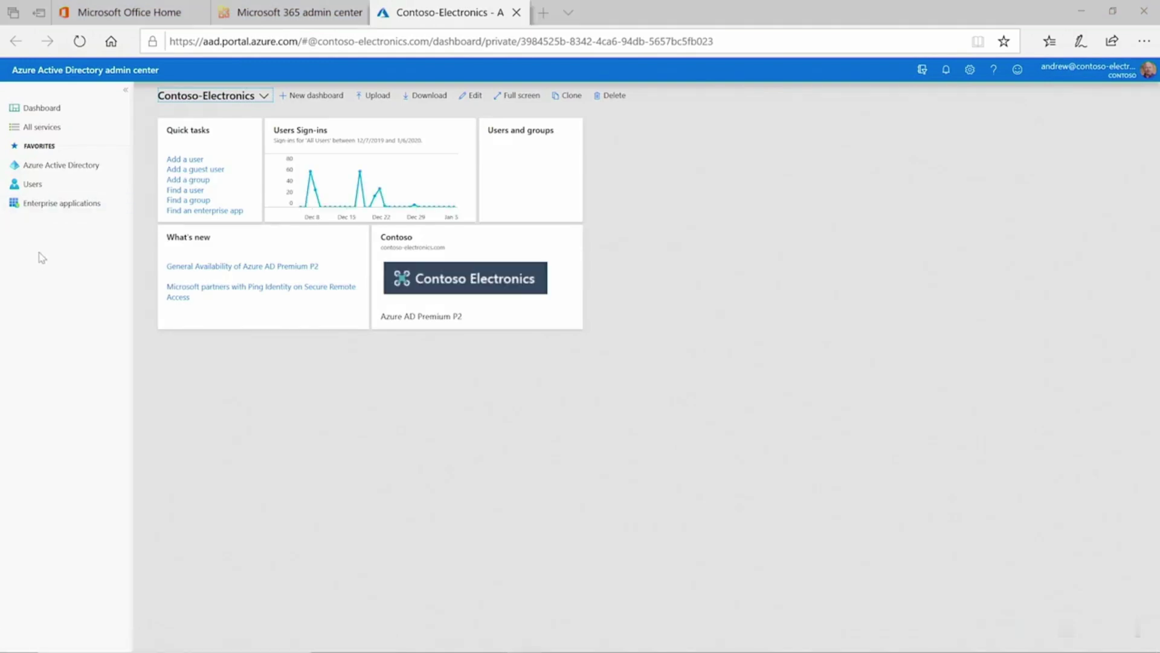
left_click(69, 171)
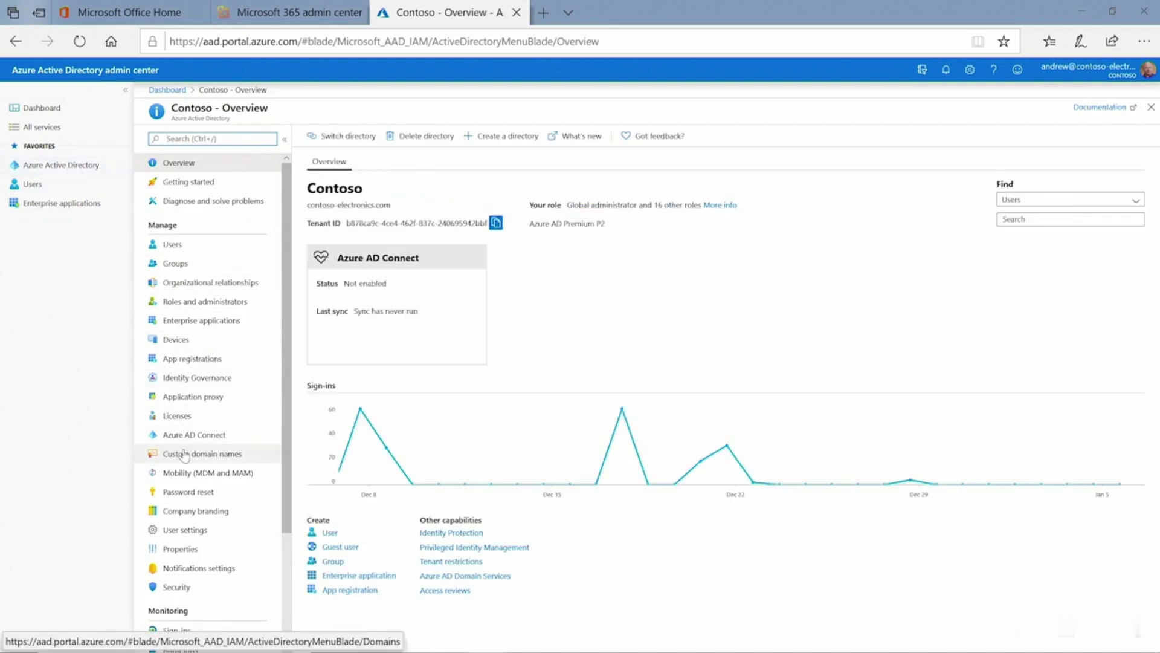
left_click(189, 458)
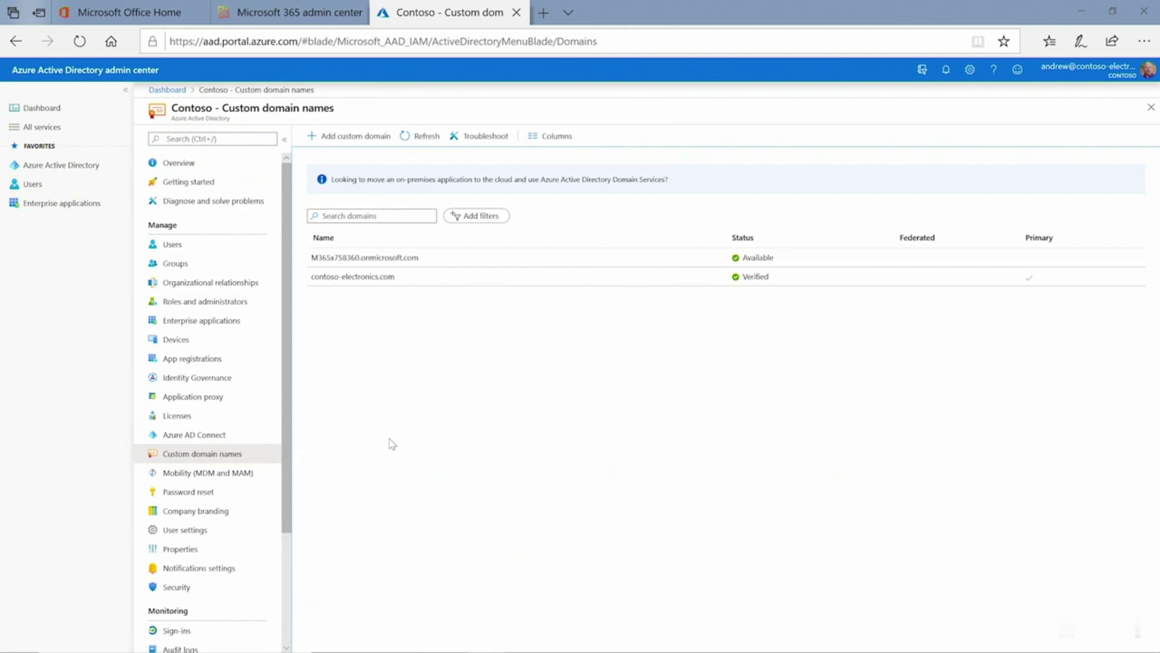
- Review the details of the M365x758360.onmicrosoft.com and contoso-electronics.com domains and the form for adding a custom domain
left_click(464, 266)
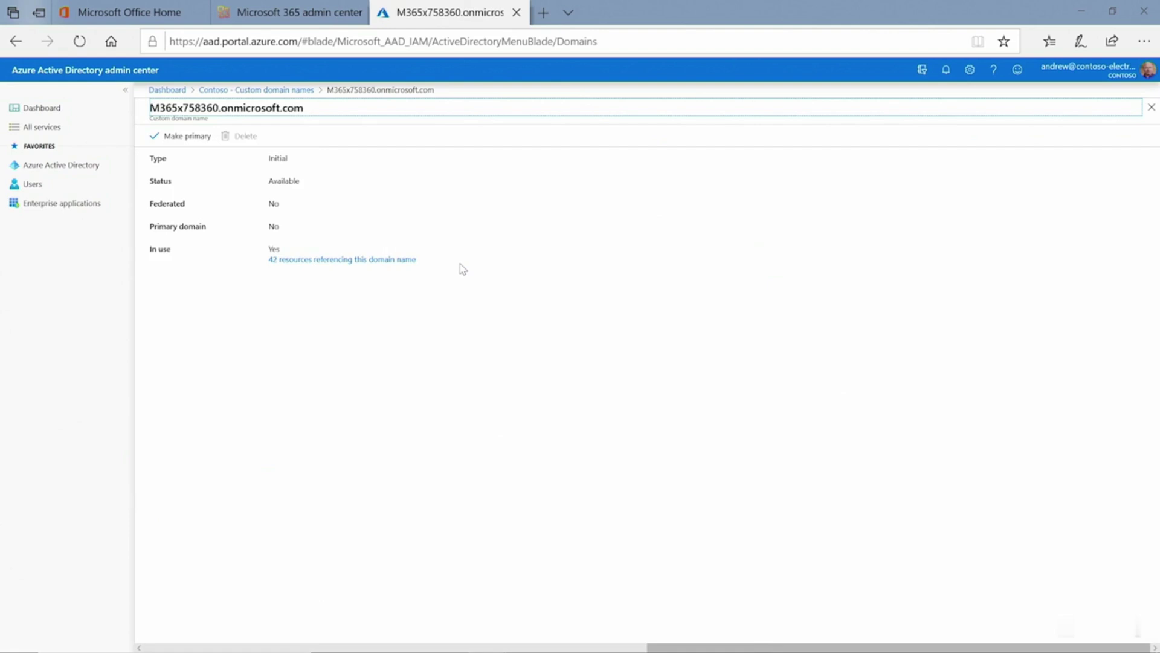
left_click(290, 89)
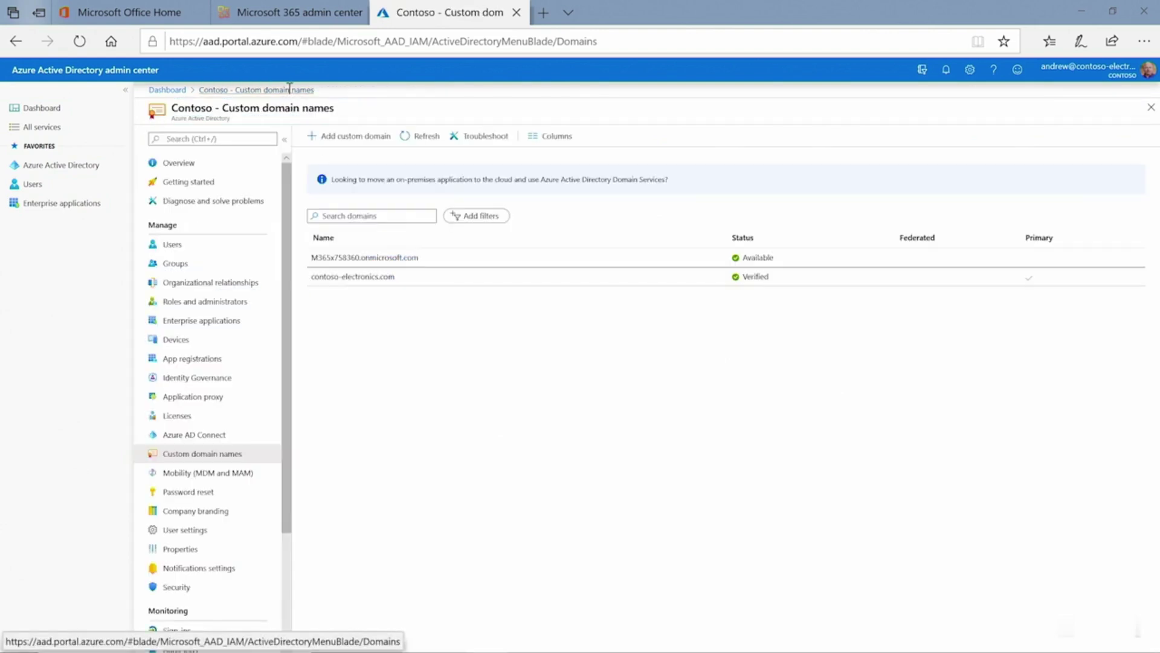
left_click(384, 278)
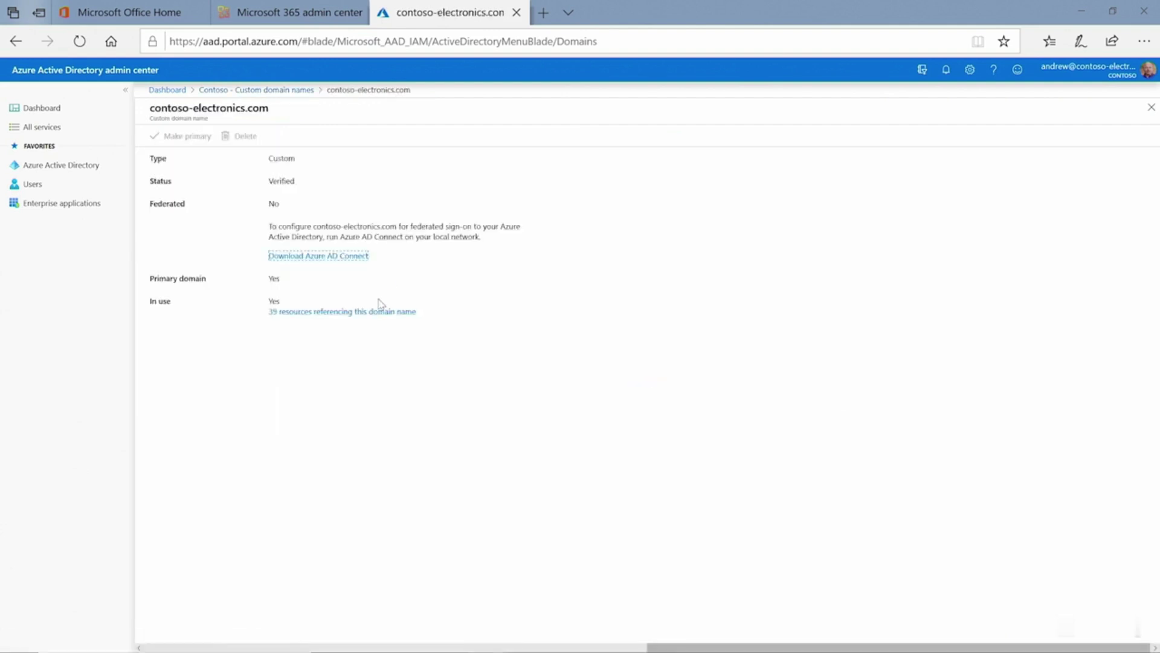
left_click(283, 90)
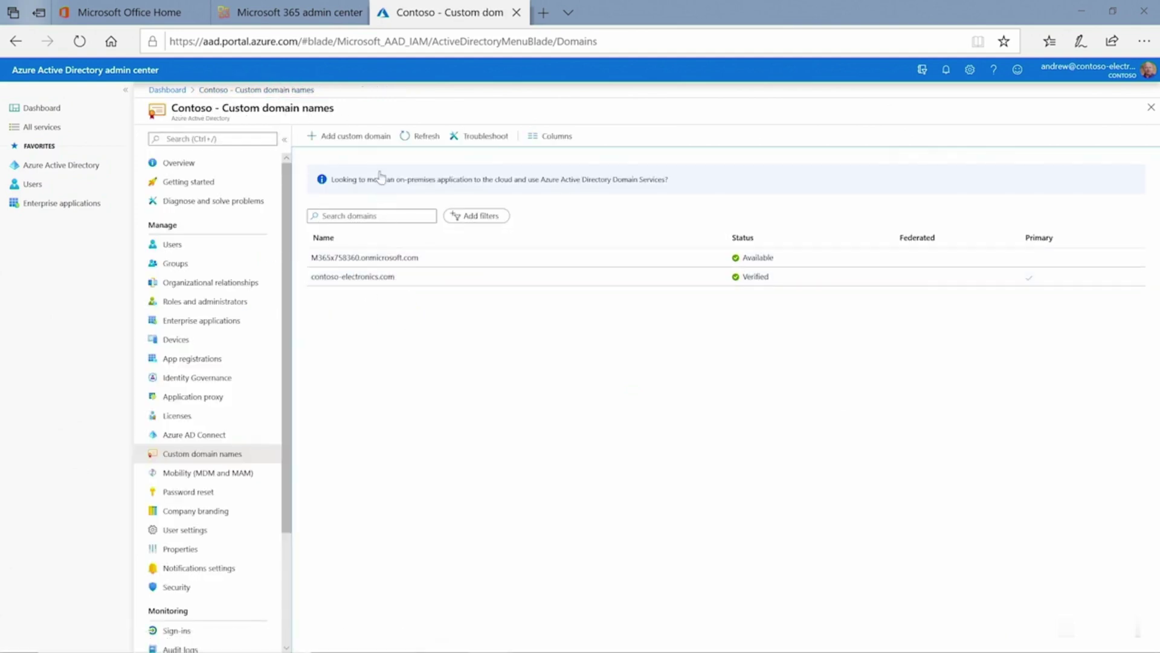
left_click(368, 138)
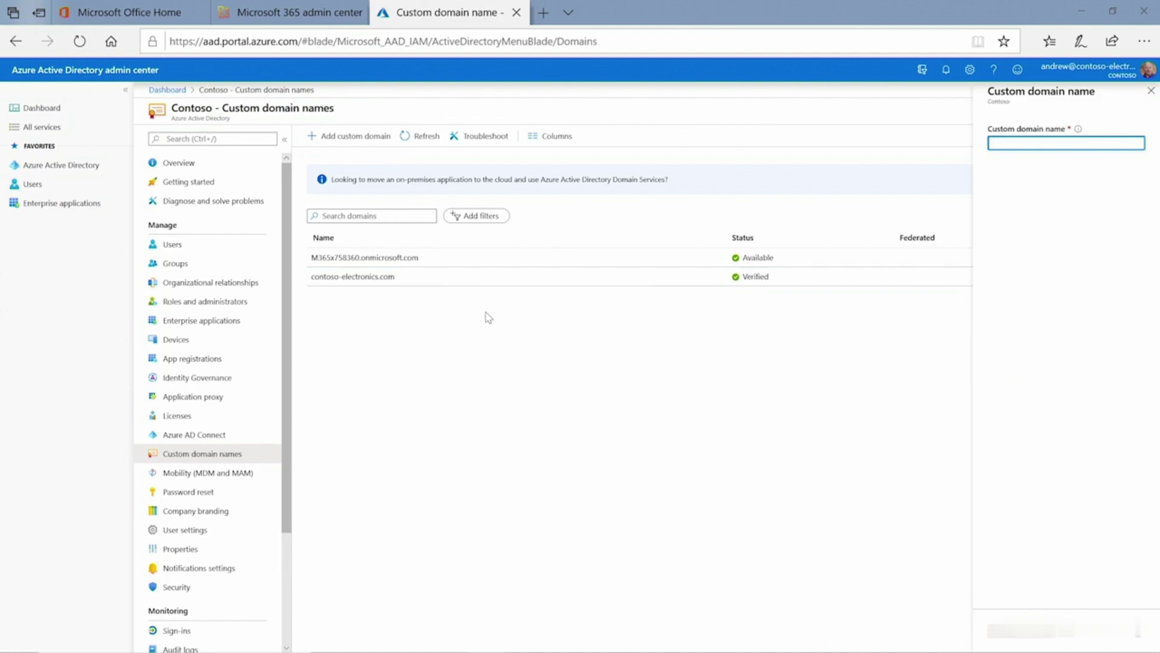
left_click(1151, 91)
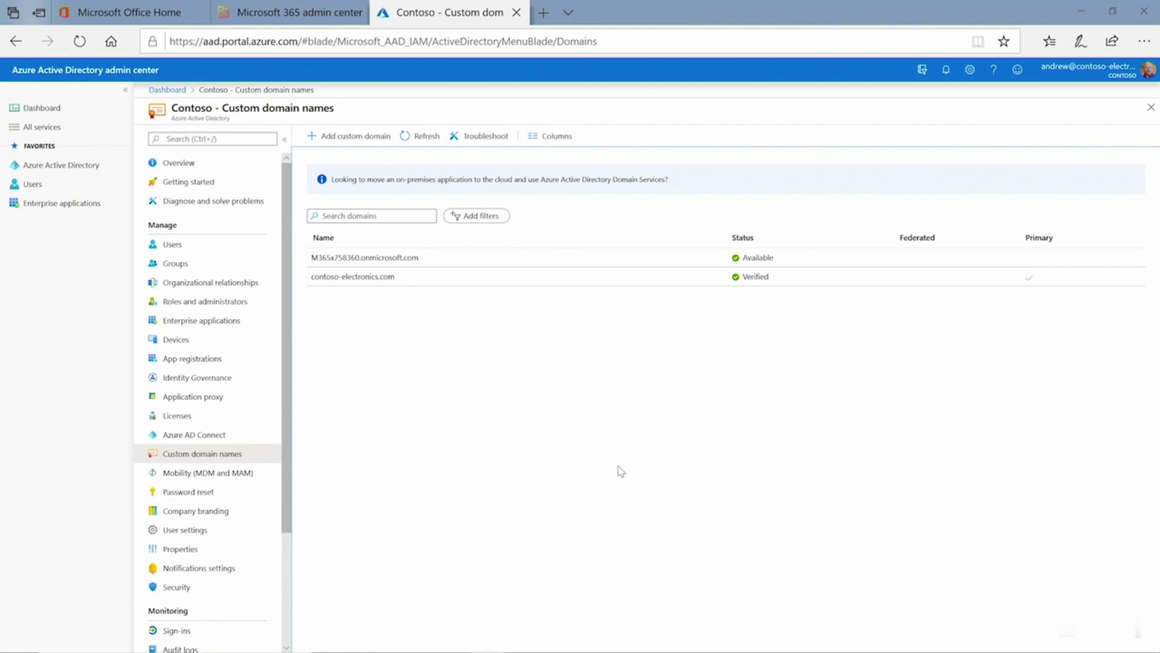
- Look over all devices registered in Azure AD and open the device settings
left_click(178, 342)
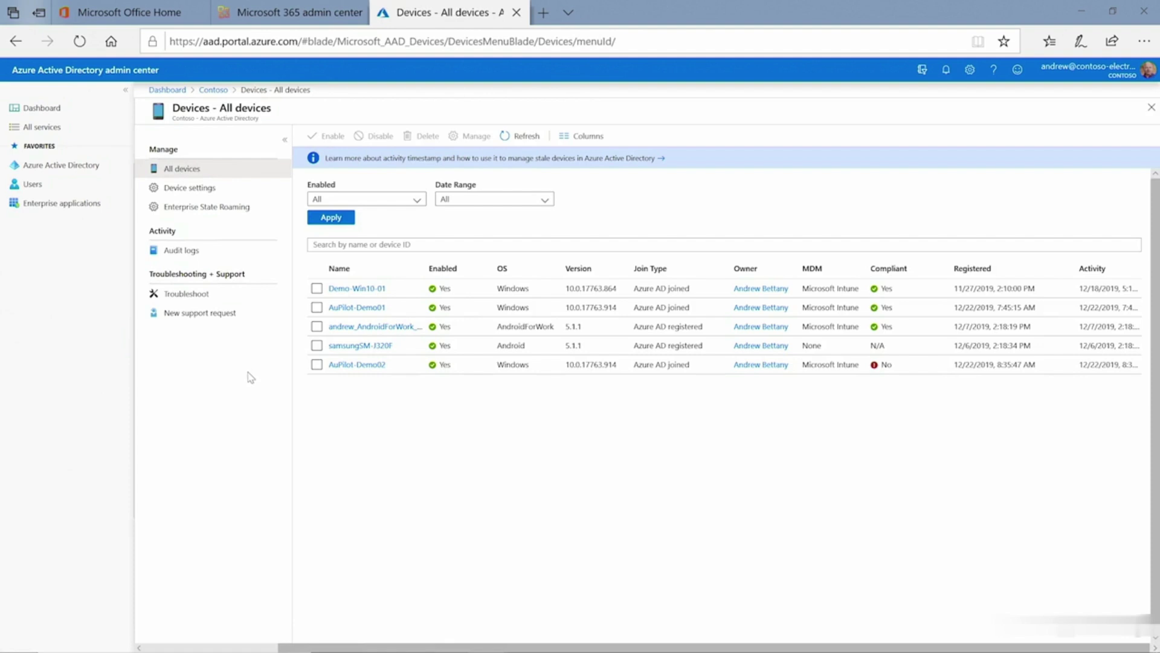
left_click(188, 188)
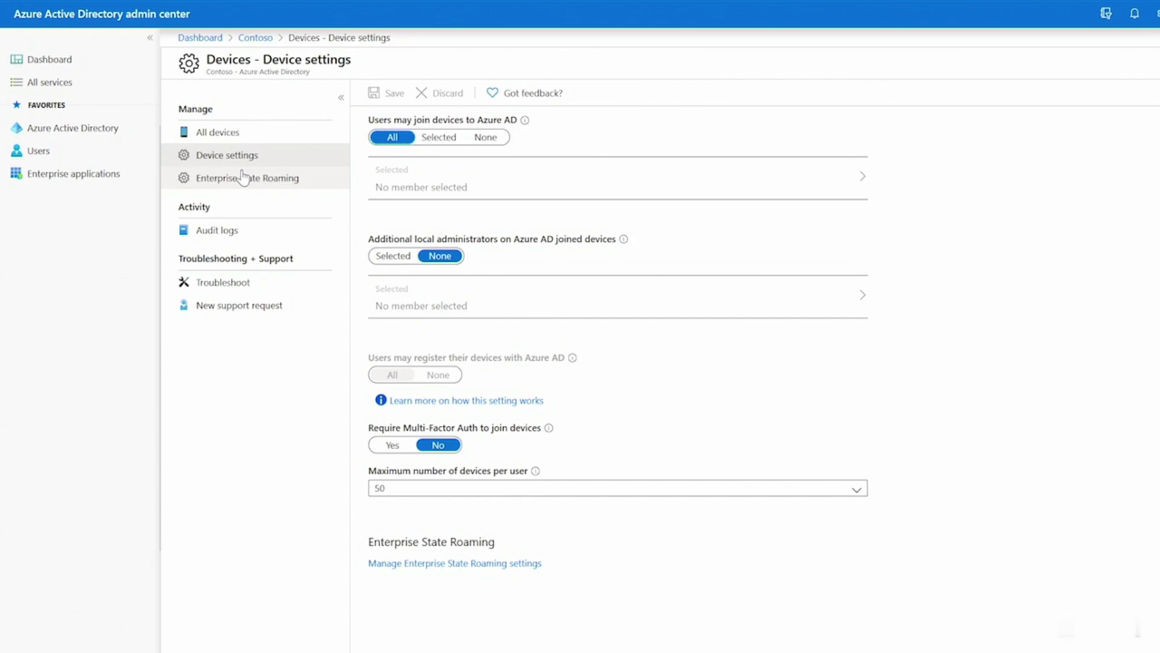
- Restrict joining devices to Azure AD to the AutopilotDevices group and two selected users
left_click(456, 139)
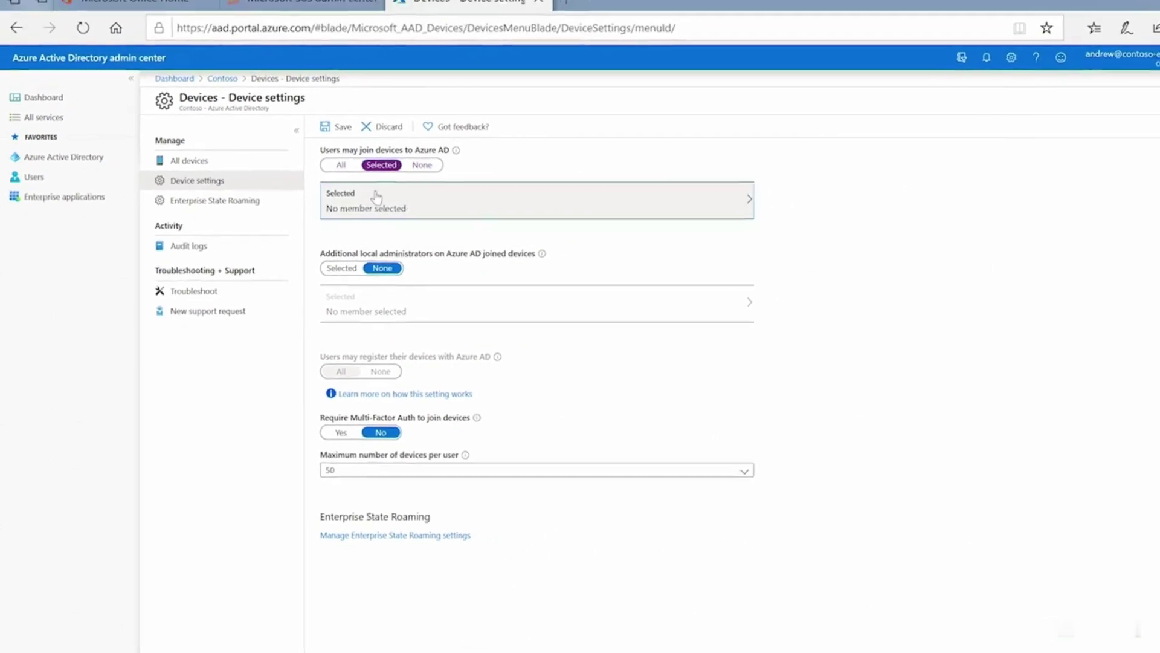
left_click(361, 204)
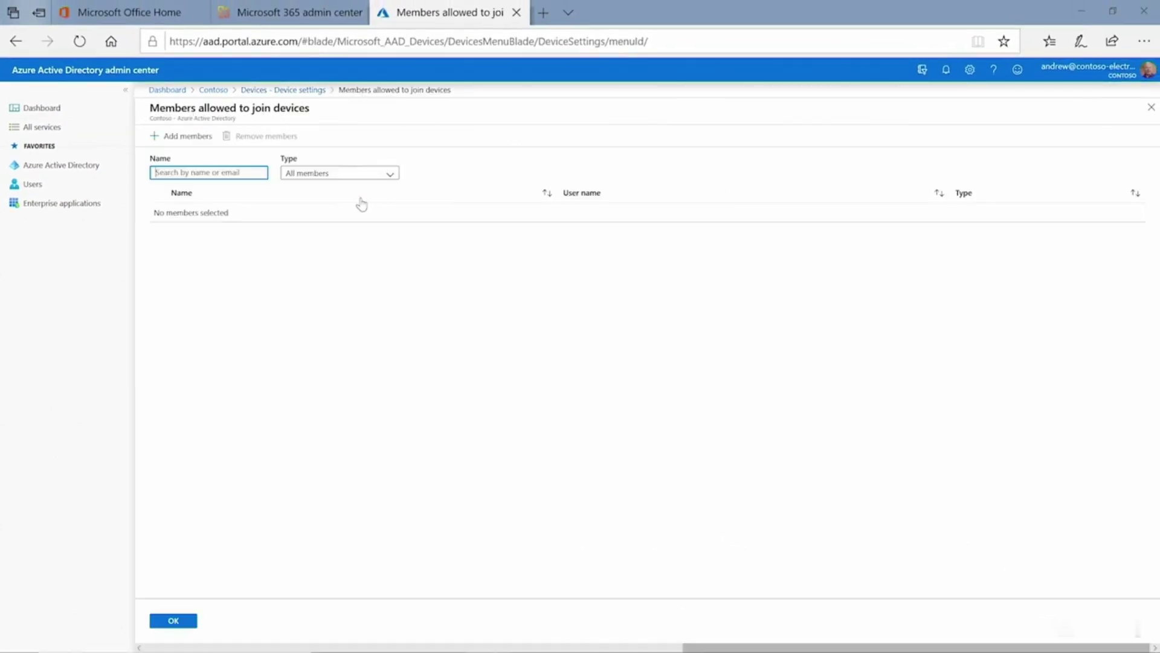
left_click(206, 148)
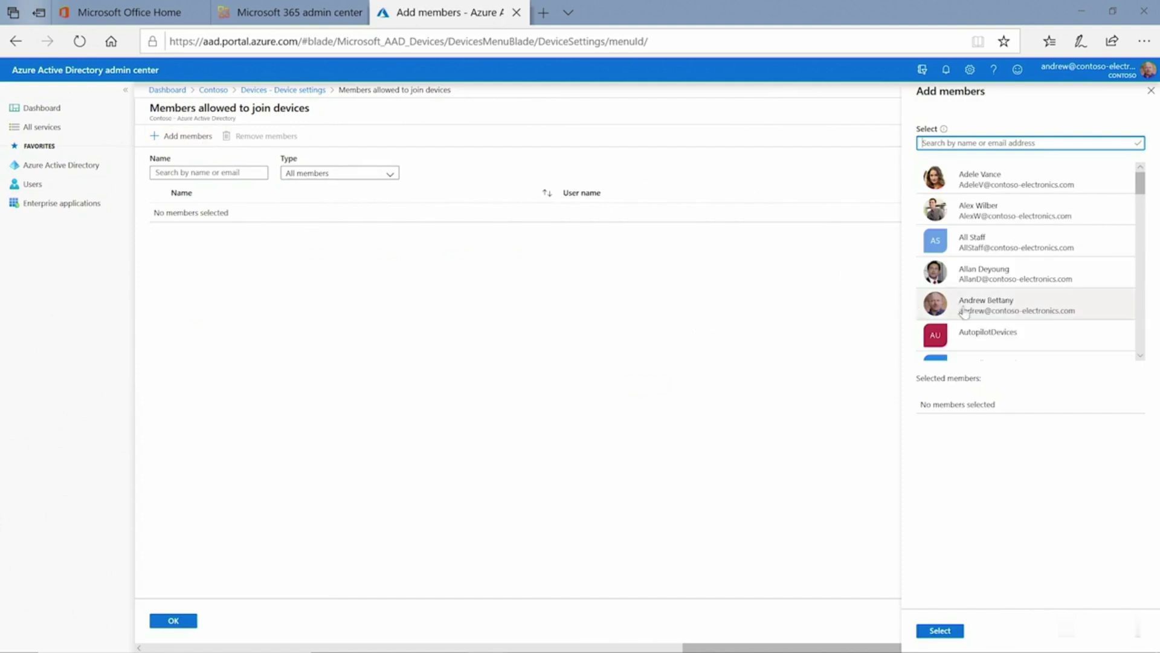
left_click(1008, 334)
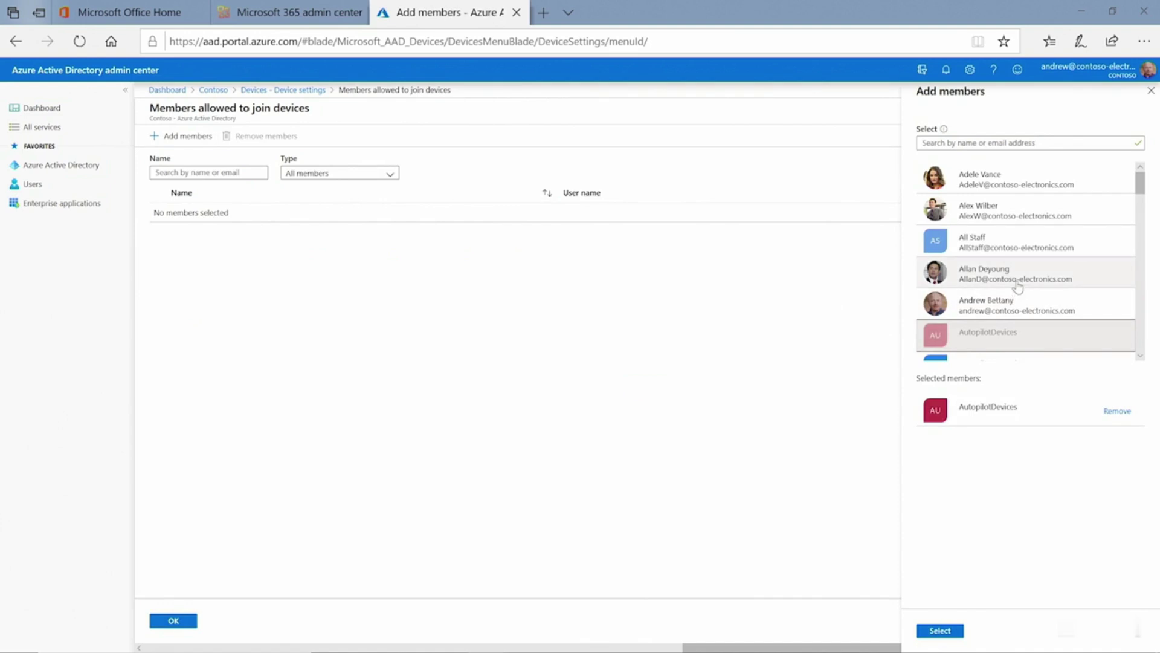
left_click(1014, 275)
left_click(1015, 307)
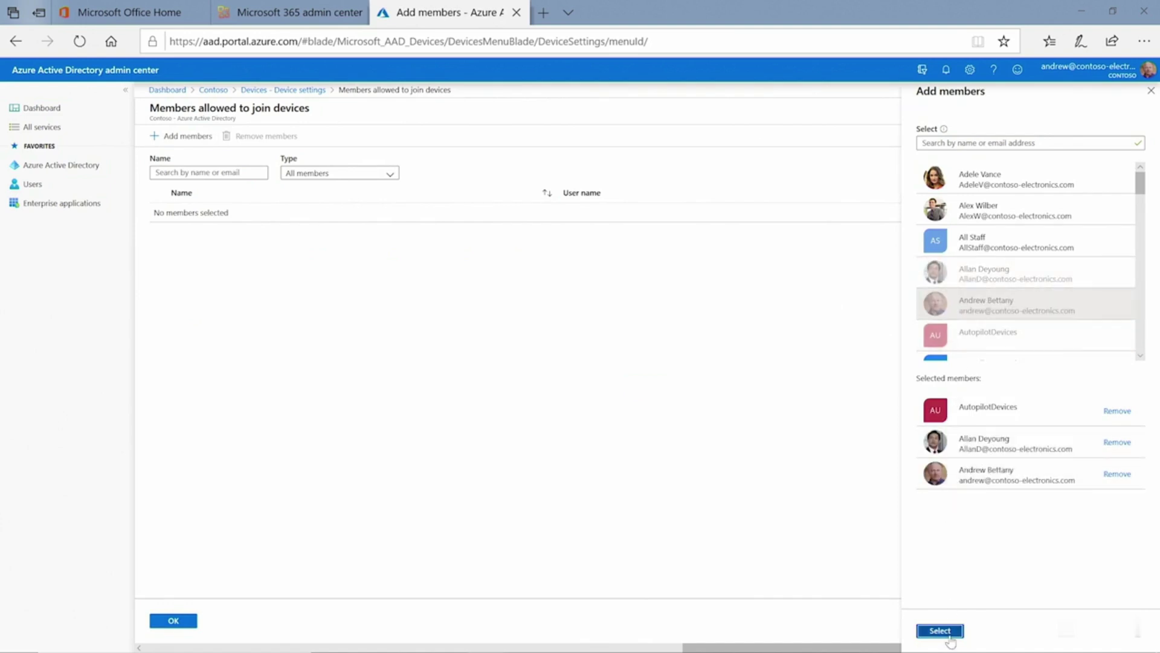
left_click(942, 631)
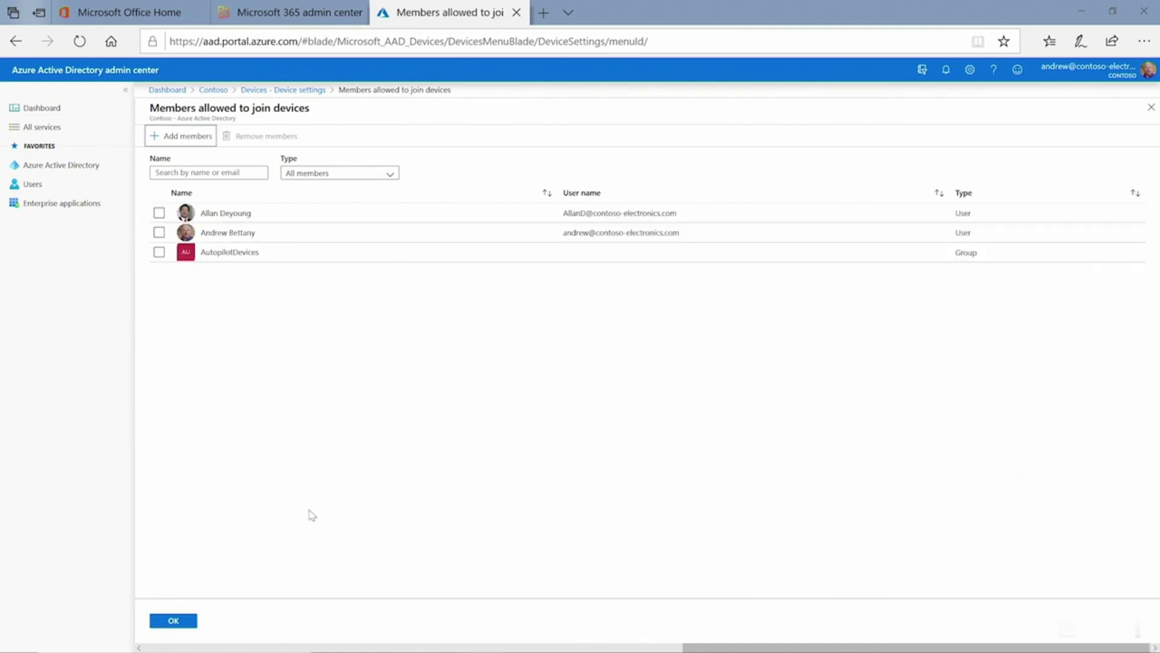
left_click(195, 620)
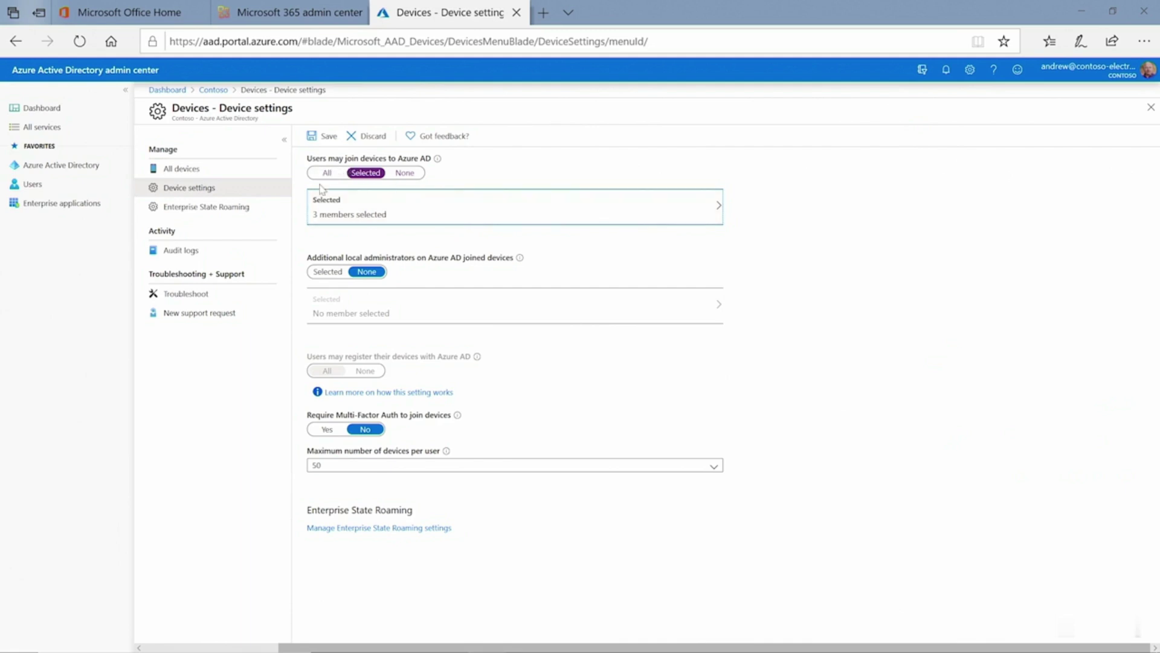
- Try the None option for users joining devices to Azure AD and return the setting to All
left_click(404, 173)
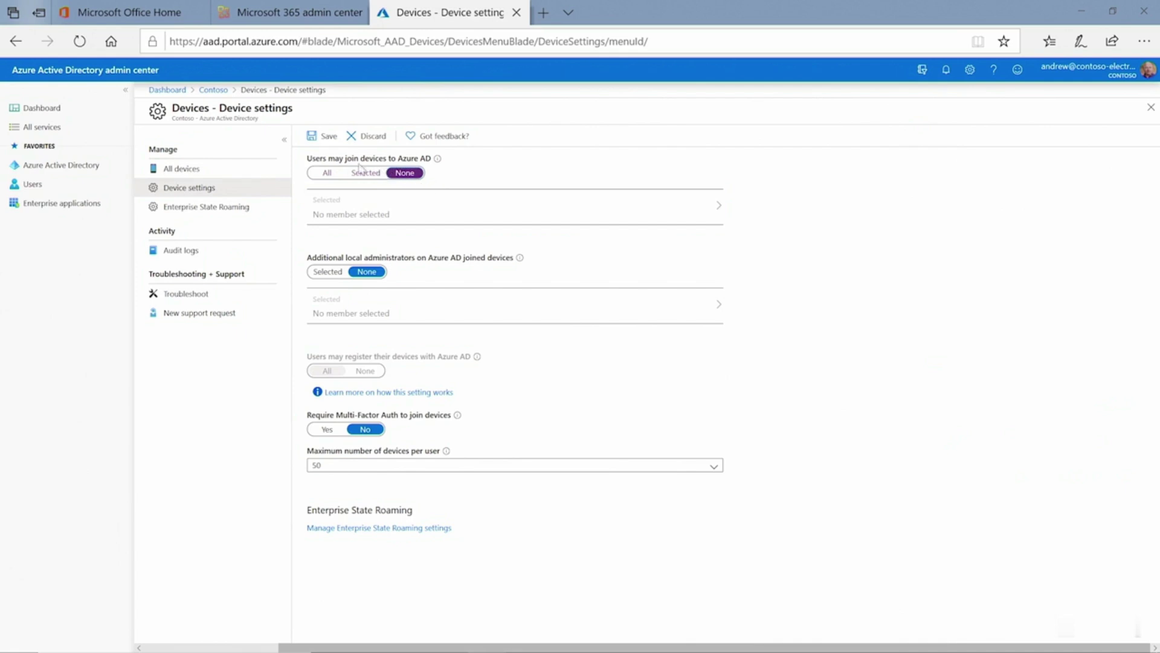
left_click(327, 173)
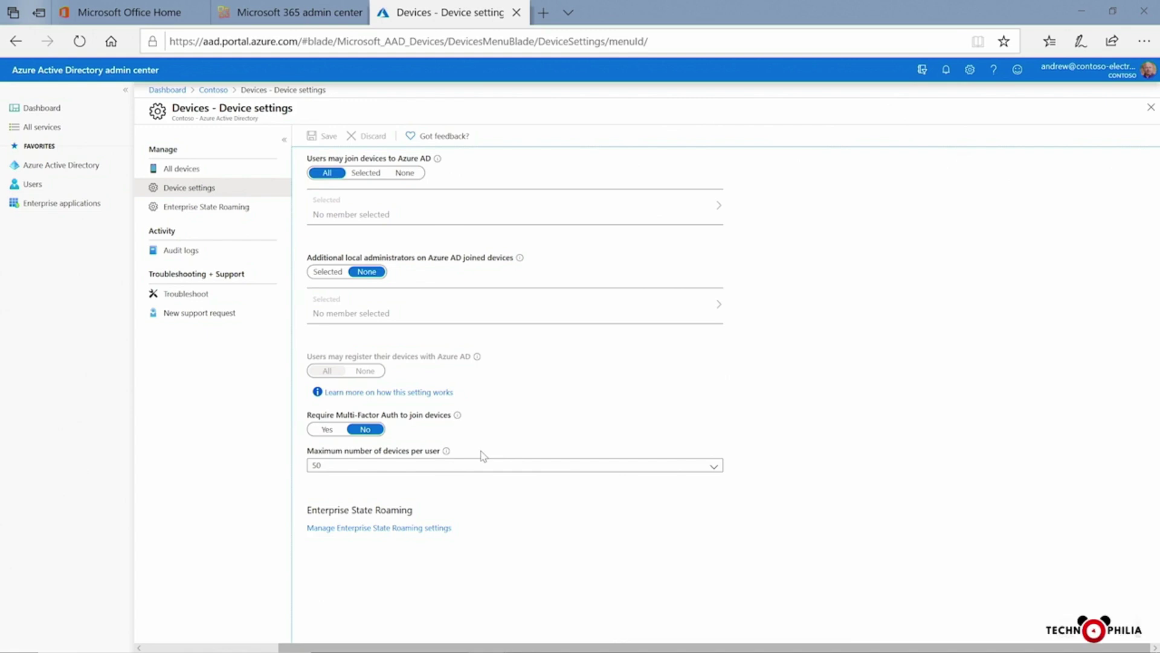
- Set the maximum number of devices per user to 10 and save the device settings
left_click(471, 466)
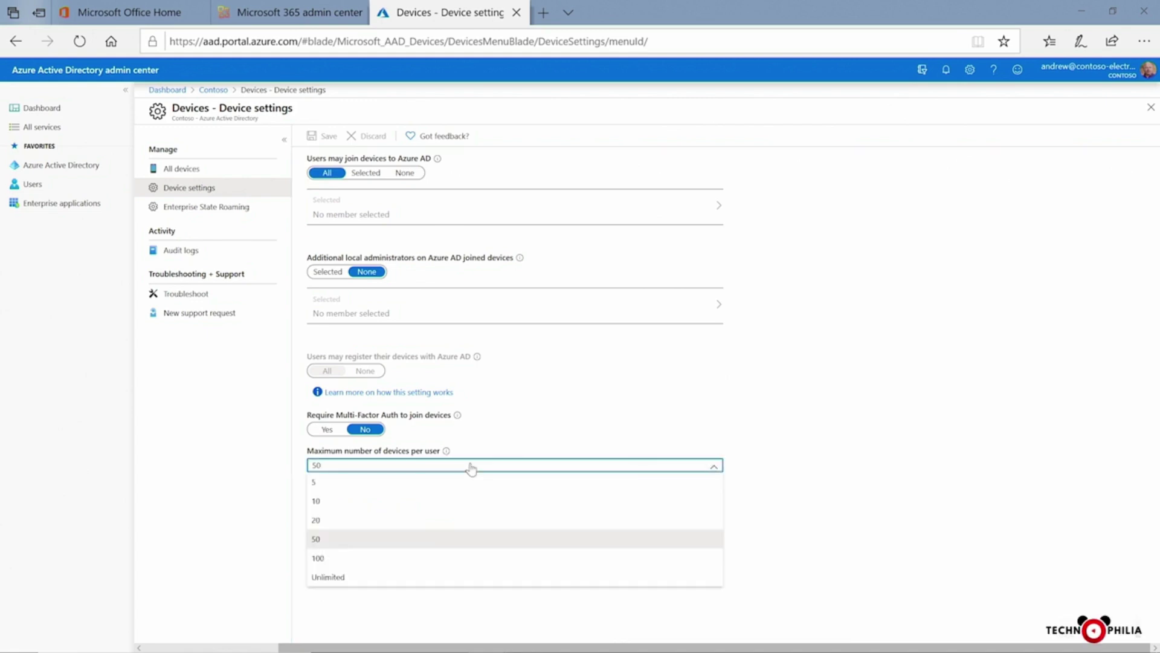
left_click(422, 502)
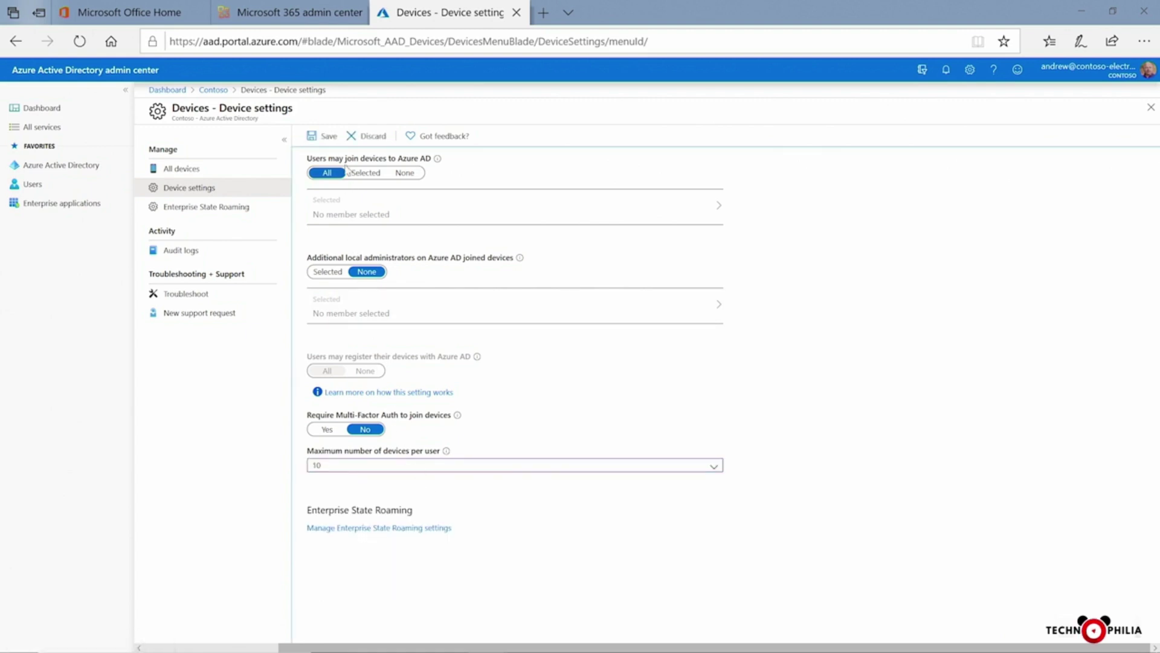
left_click(325, 136)
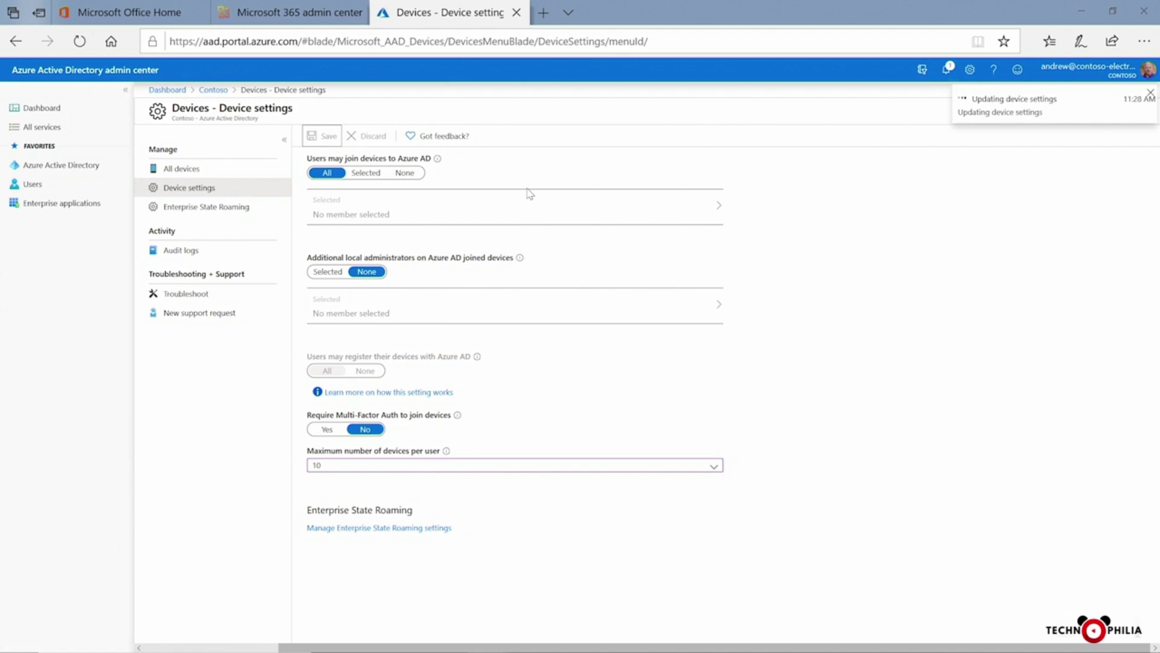
- Open the Microsoft Intune configuration in Contoso's Mobility (MDM and MAM) settings
left_click(213, 90)
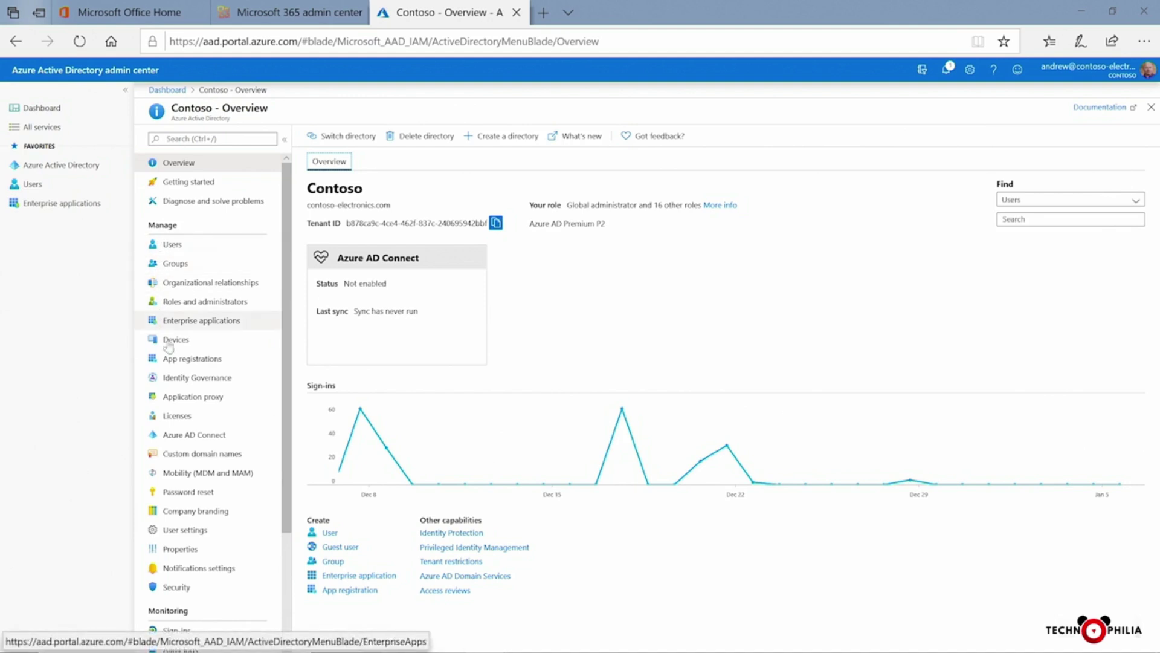
left_click(254, 476)
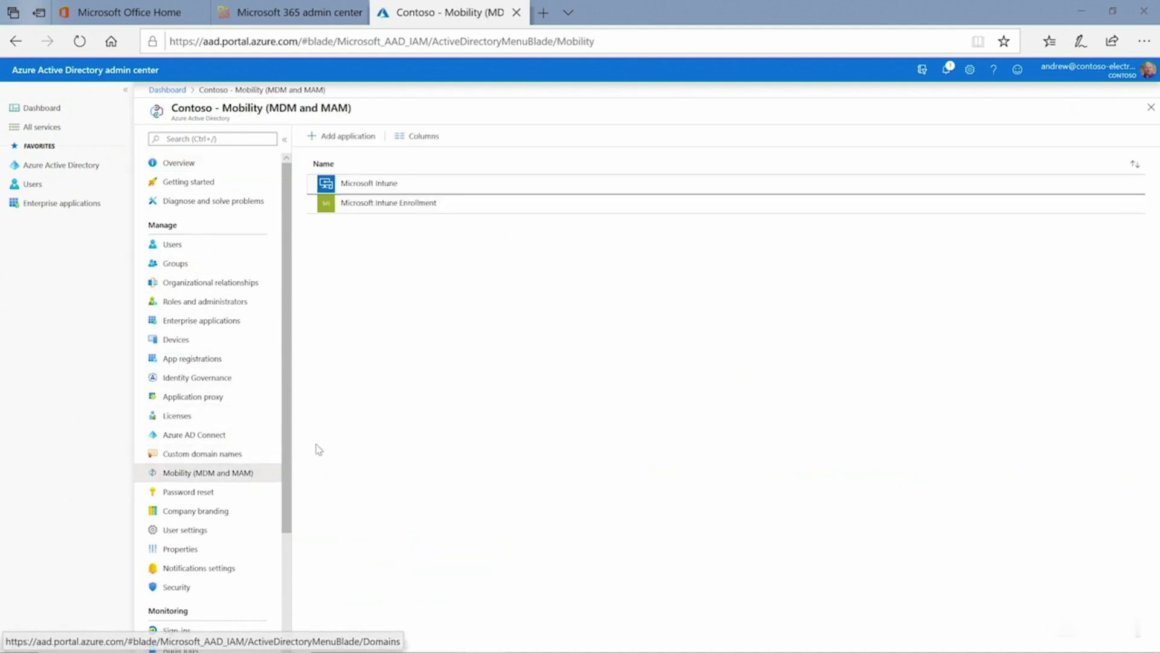
left_click(398, 187)
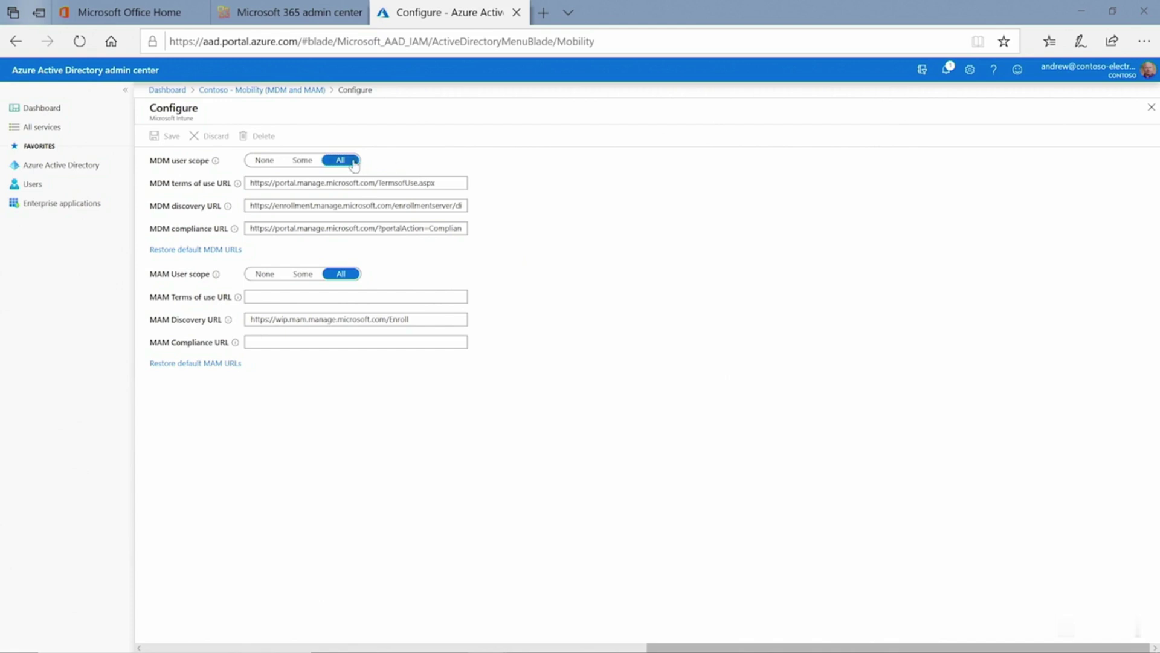
- Try the Some and None options for Intune's MDM user scope and return it to All
left_click(302, 161)
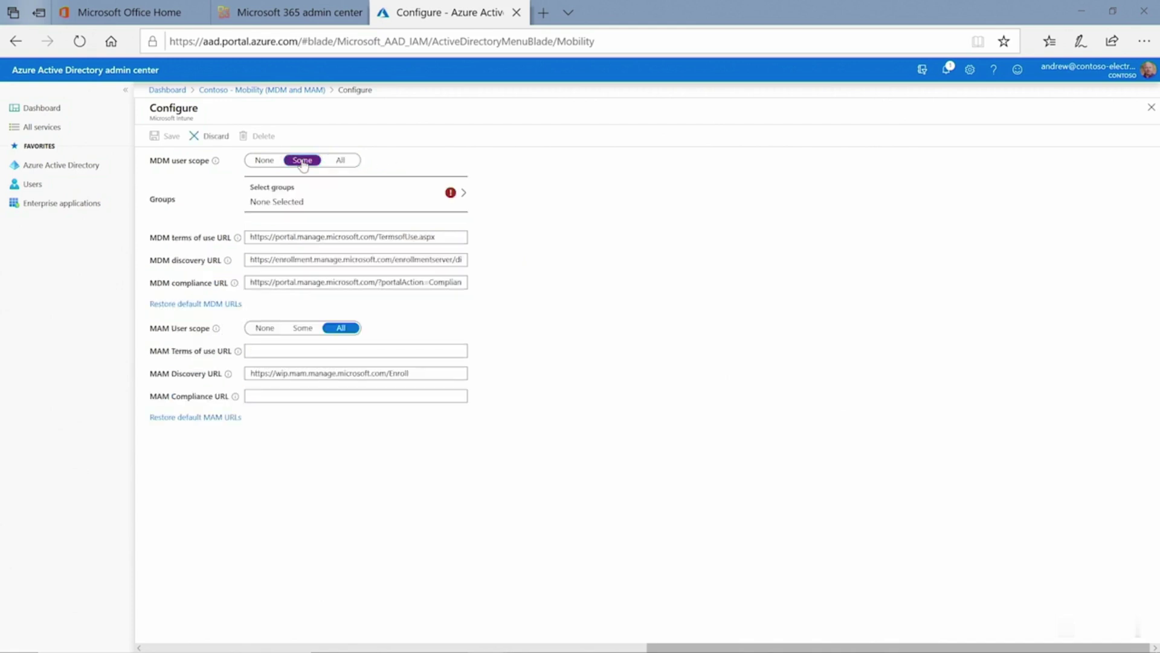
left_click(264, 161)
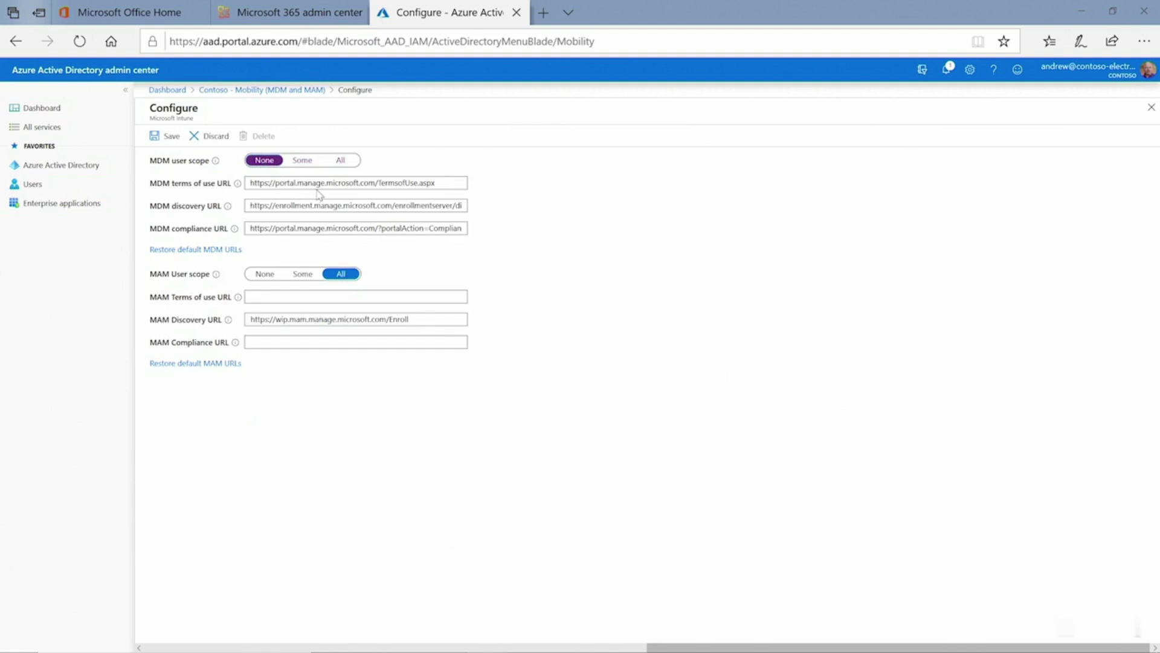
left_click(343, 165)
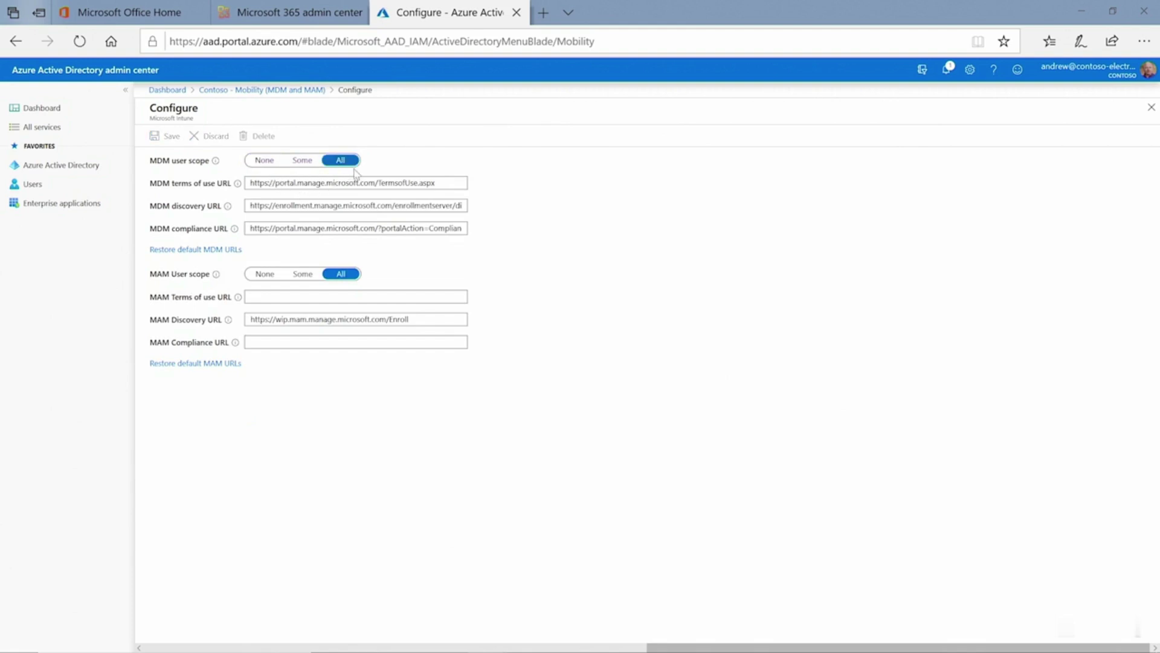